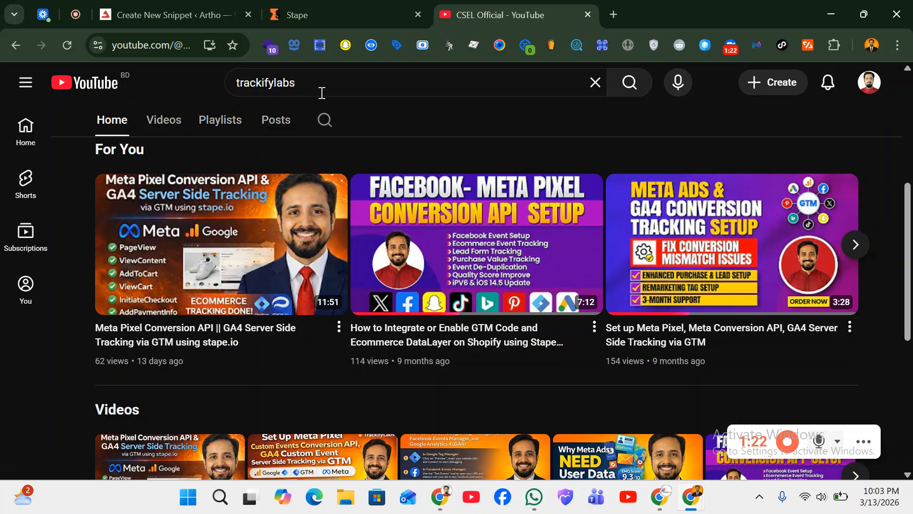
- Switch to Stape, open the Custom Loader power-up configuration of the artho.com.bd container, and choose artho.arthobd.com as the domain
left_click(304, 7)
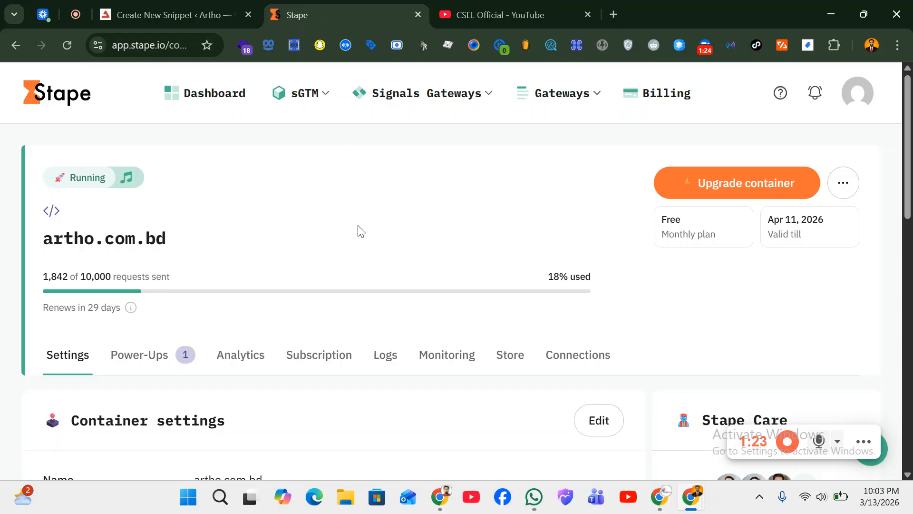
scroll(358, 231, "down", 3)
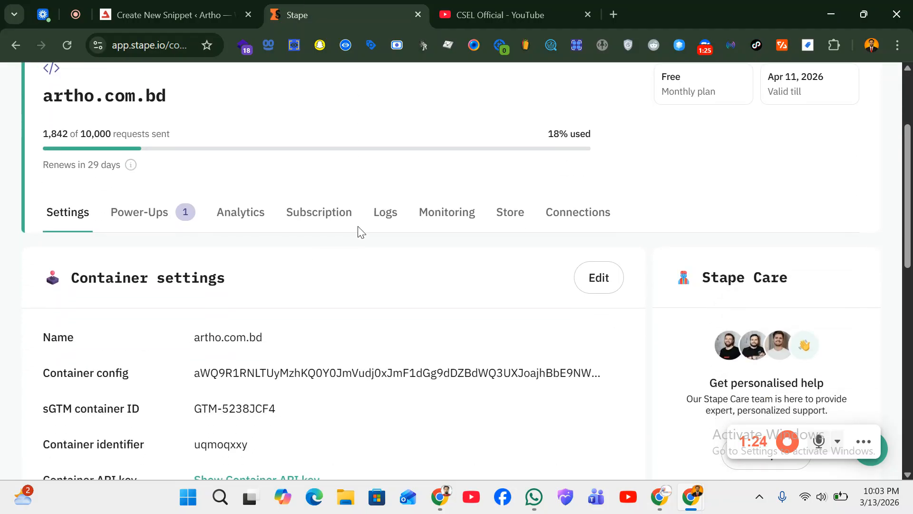
left_click(135, 220)
scroll(471, 210, "down", 2)
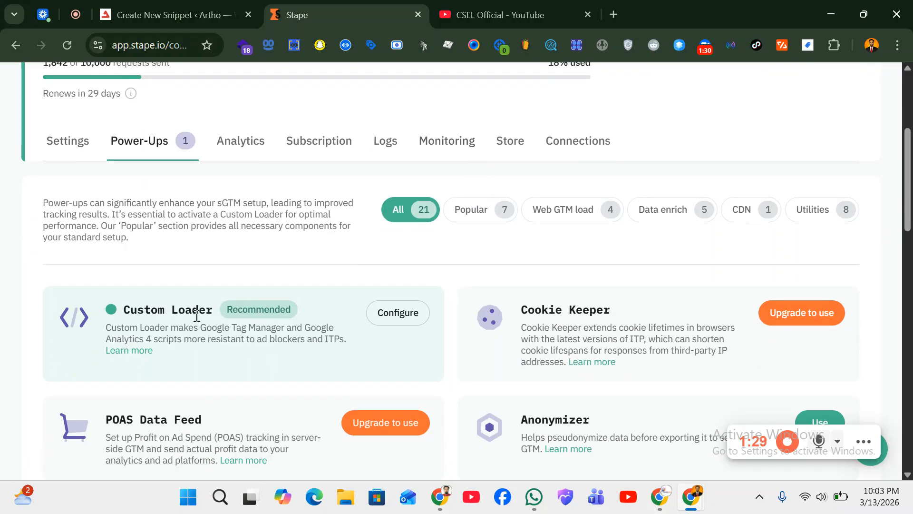
left_click(395, 318)
scroll(395, 319, "down", 2)
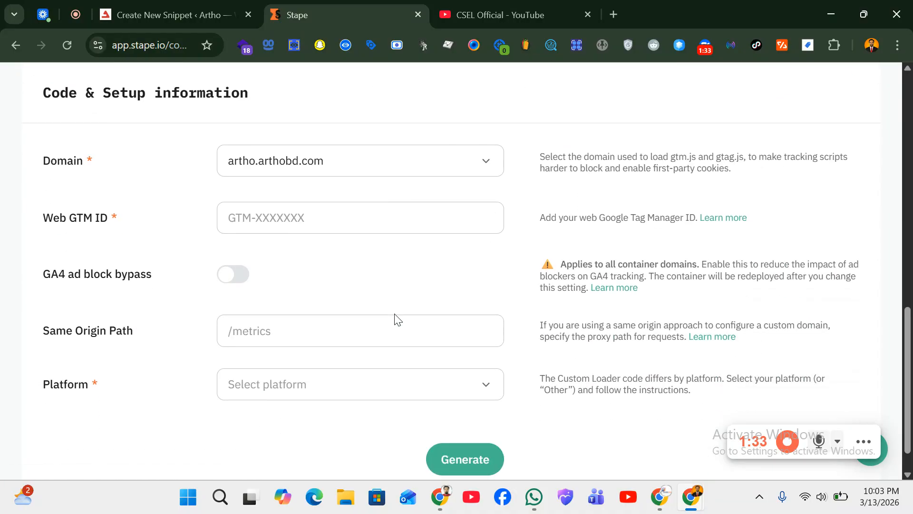
left_click(342, 163)
left_click(327, 199)
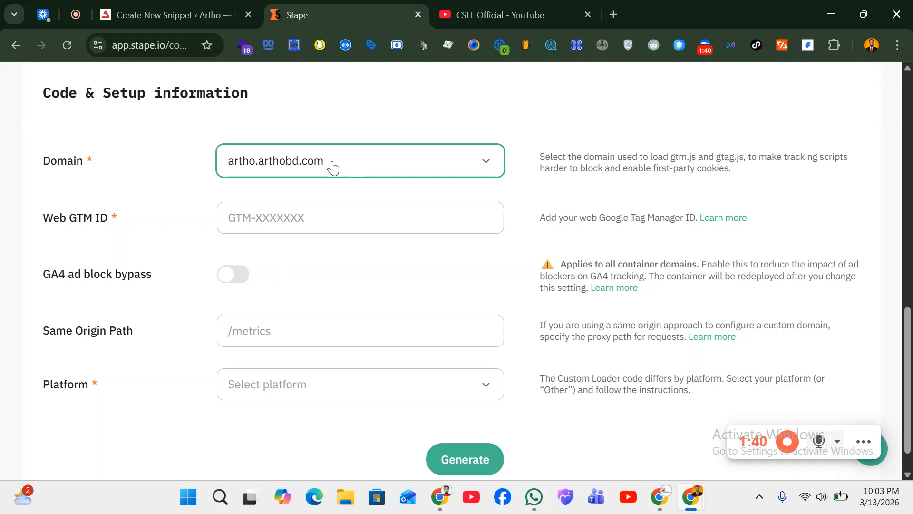
- Open the artho.com.bd container from the sGTM container list and examine its tagging server domain and CNAME records
scroll(333, 171, "up", 14)
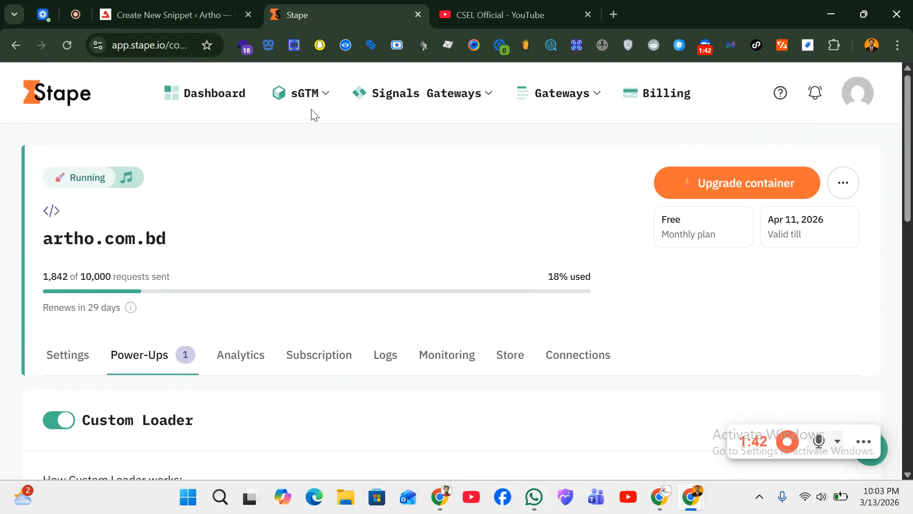
left_click(309, 95)
scroll(221, 255, "down", 5)
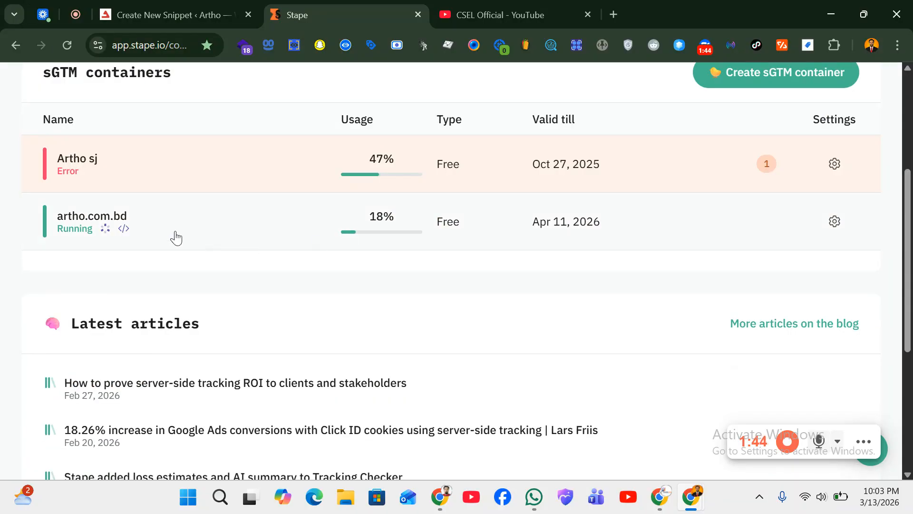
left_click(119, 229)
scroll(281, 285, "down", 10)
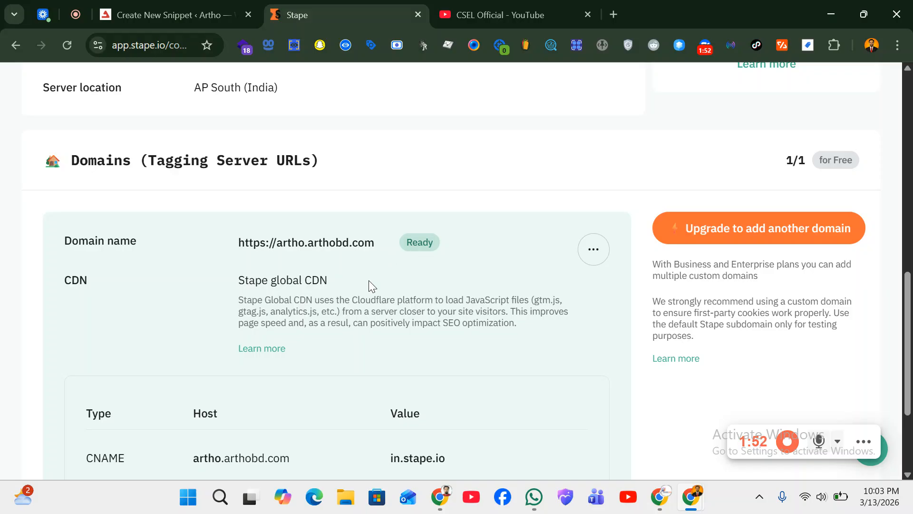
scroll(369, 284, "down", 3)
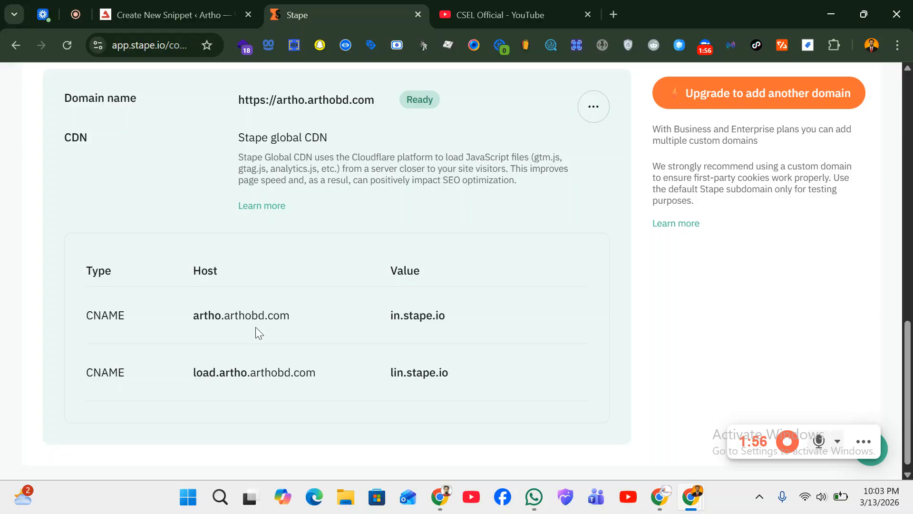
scroll(400, 331, "up", 7)
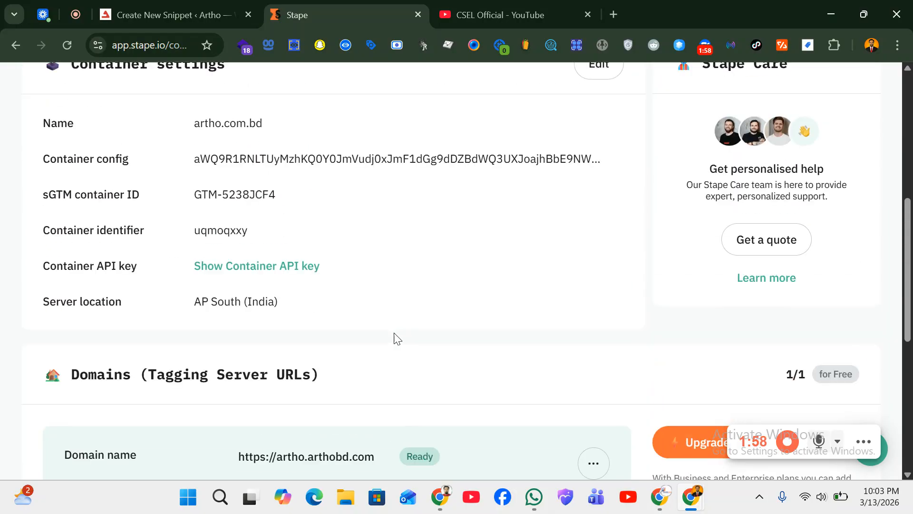
scroll(399, 338, "up", 4)
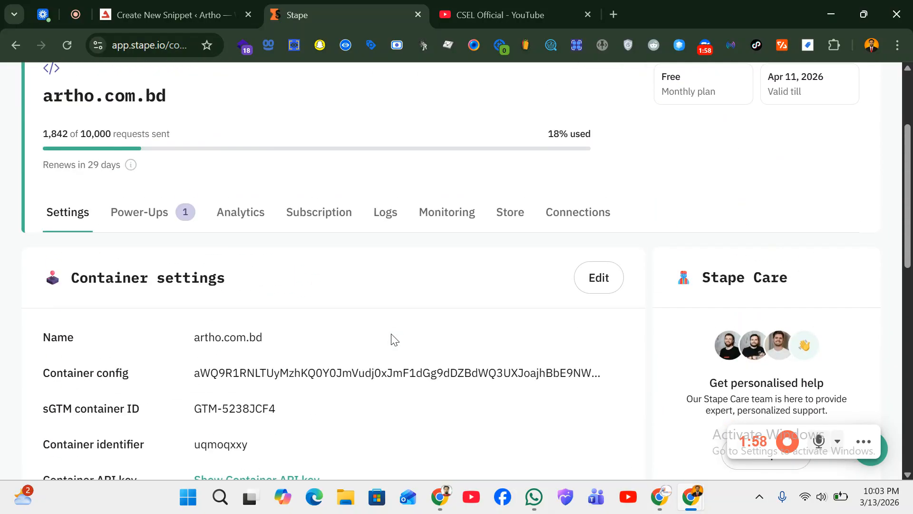
- Open the container's Custom Loader power-up configuration and select artho.arthobd.com as the domain
left_click(133, 214)
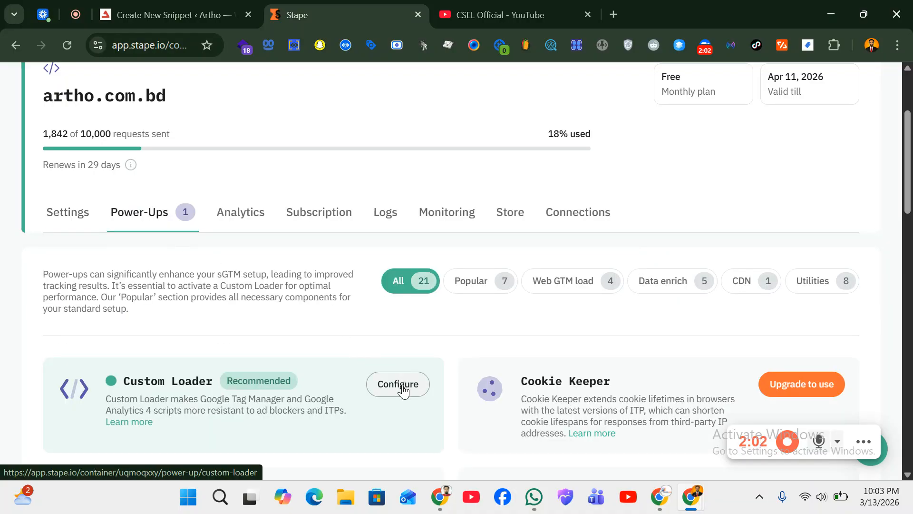
left_click(399, 385)
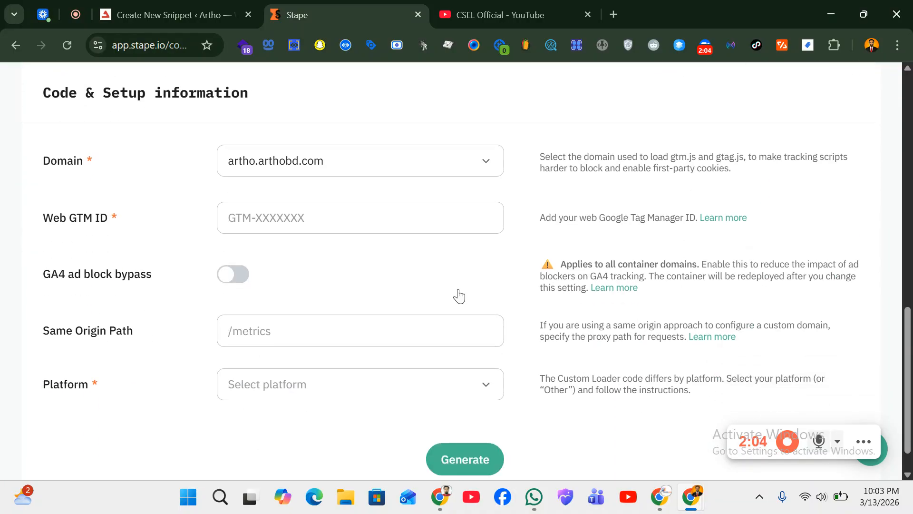
left_click(358, 167)
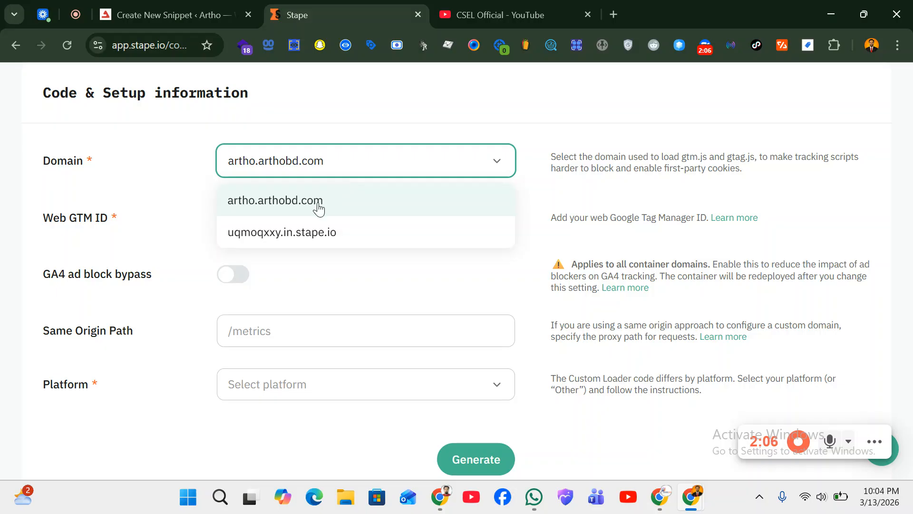
left_click(319, 202)
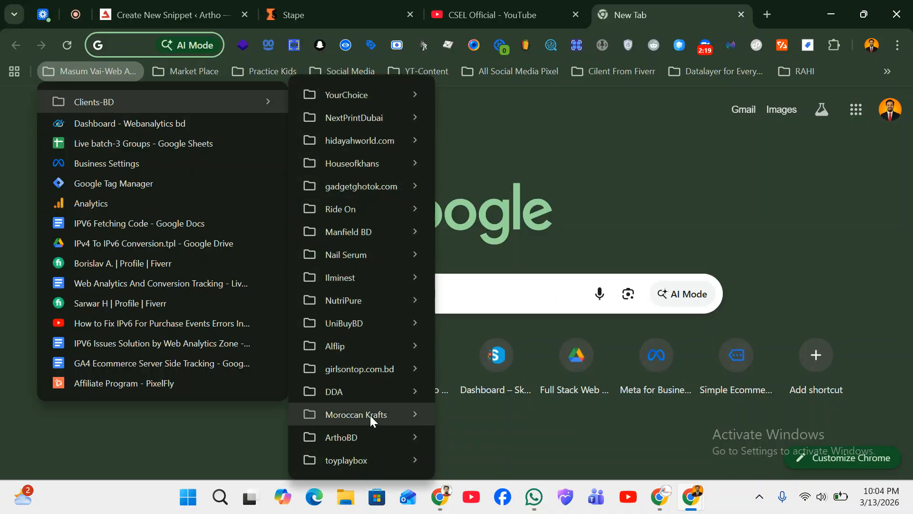
- Open the bookmarked ArthoBD container in Google Tag Manager, dismiss the template update notice, and copy the web container ID GTM-568DV26D
mouse_move(368, 434)
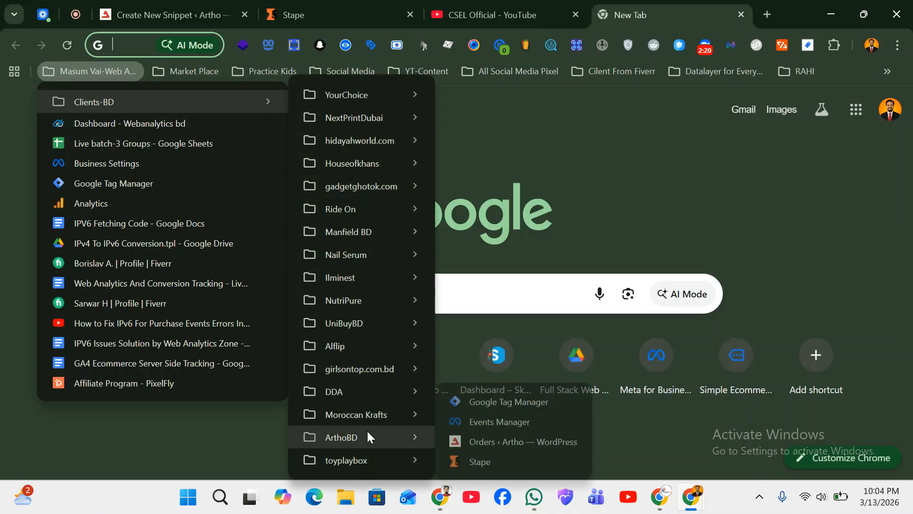
left_click(475, 405)
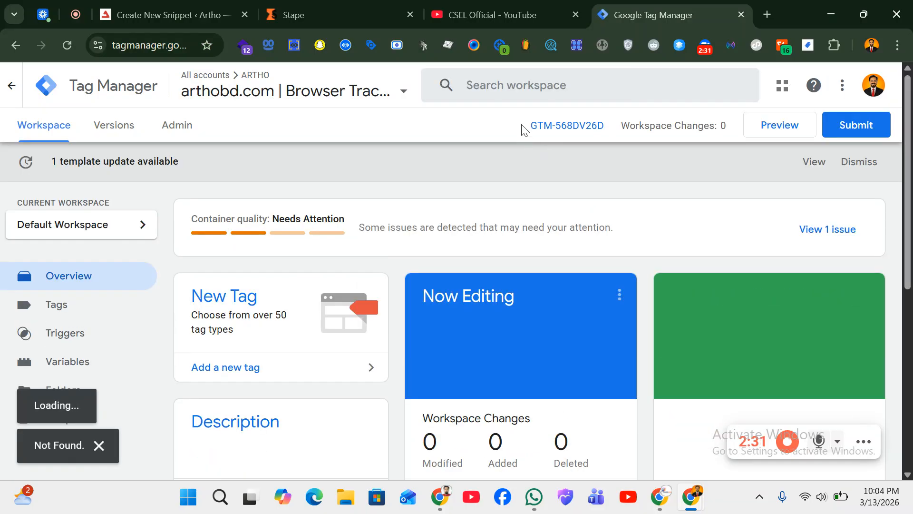
left_click_drag(522, 126, 594, 126)
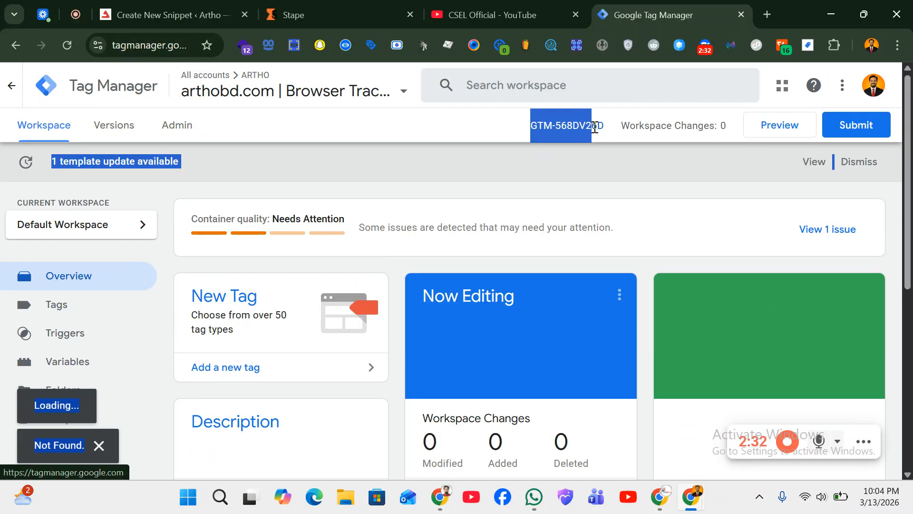
left_click(496, 132)
left_click_drag(523, 126, 609, 127)
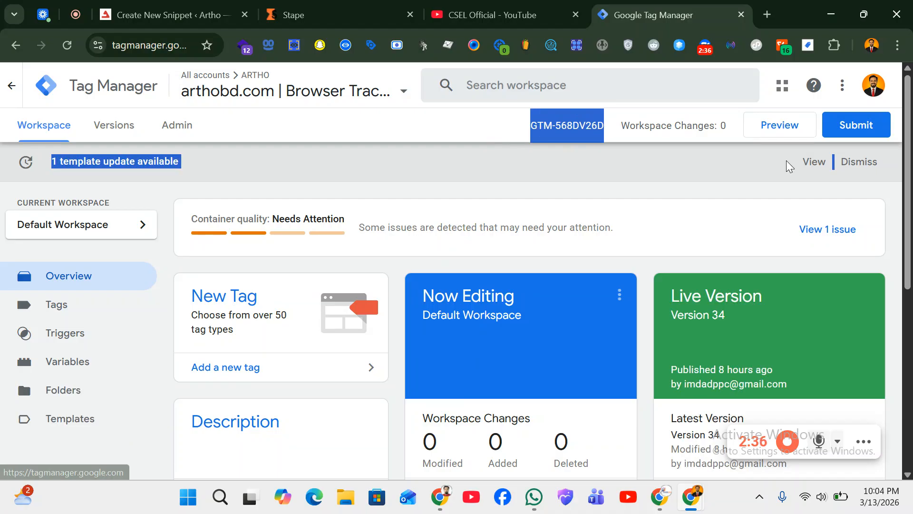
left_click(851, 163)
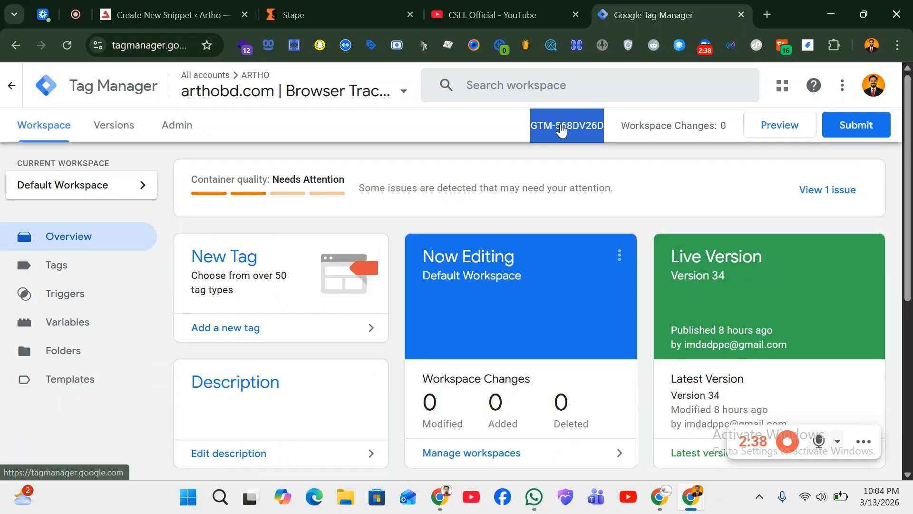
right_click(562, 129)
left_click(621, 259)
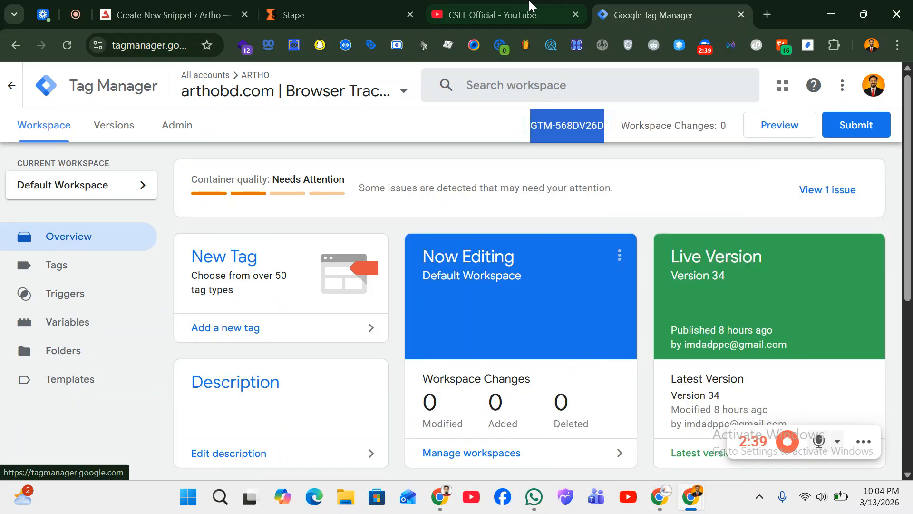
- Back in Stape, paste GTM-568DV26D as the Web GTM ID and enable GA4 ad block bypass
left_click(321, 6)
right_click(301, 219)
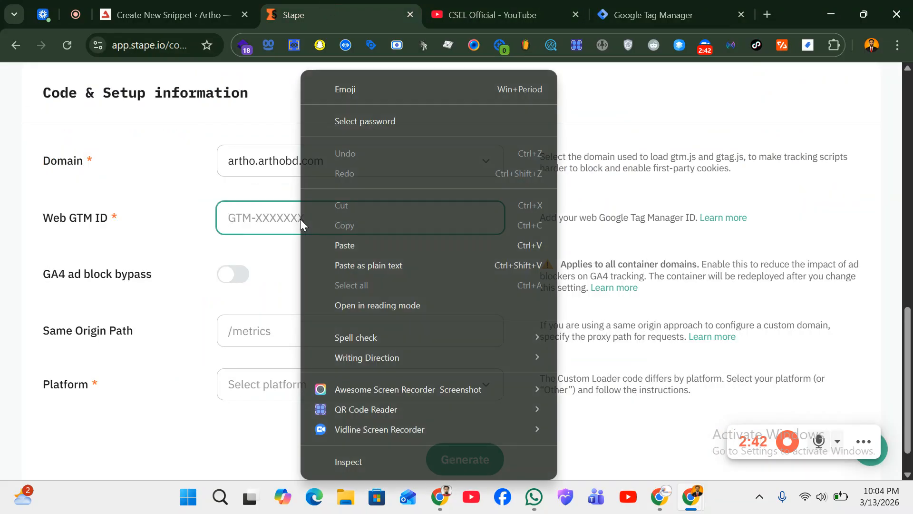
left_click(333, 240)
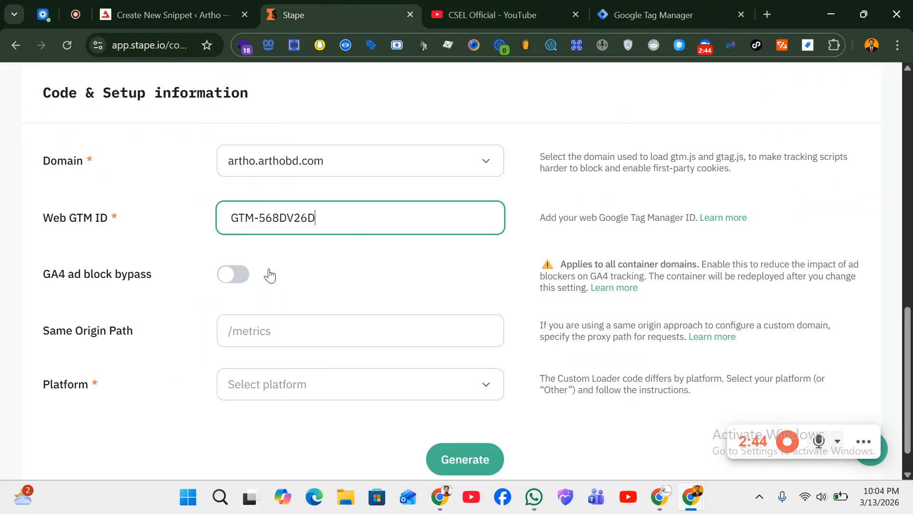
scroll(202, 285, "down", 1)
left_click(246, 244)
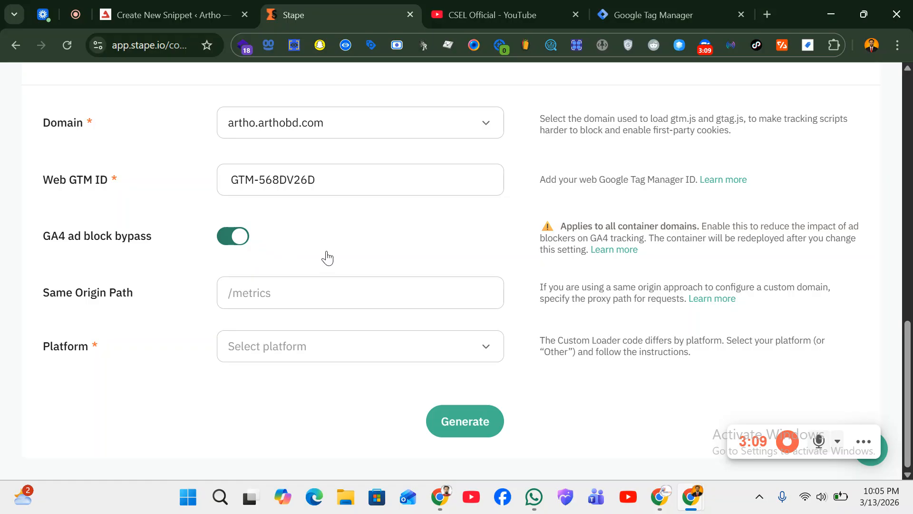
- Set the Custom Loader platform to Other and generate the loader code
left_click(360, 346)
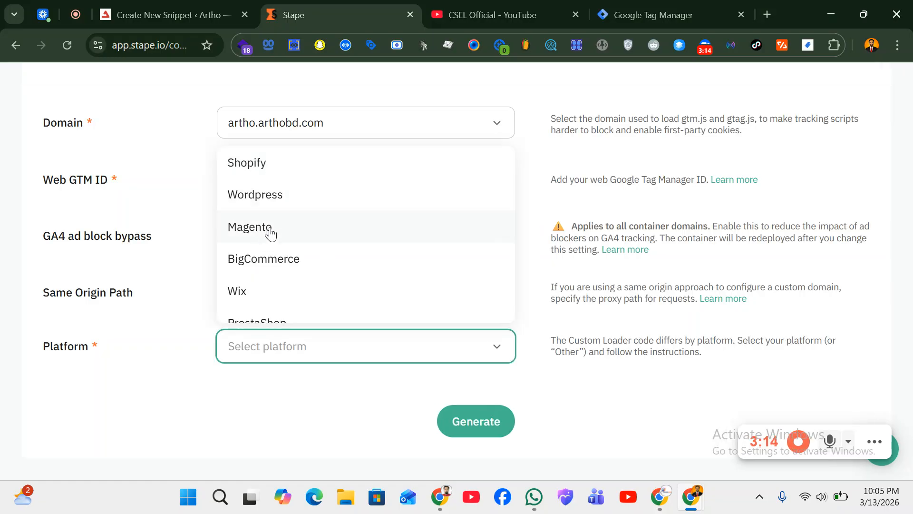
scroll(347, 247, "down", 2)
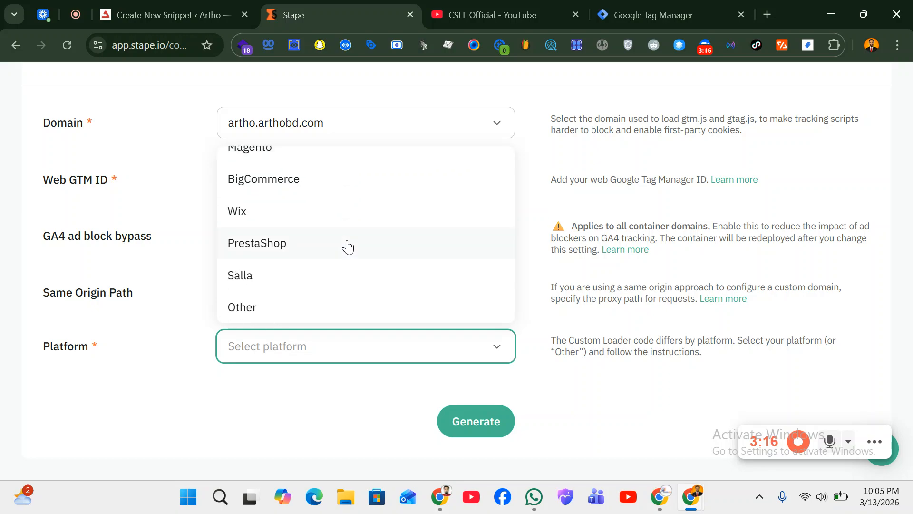
left_click(261, 309)
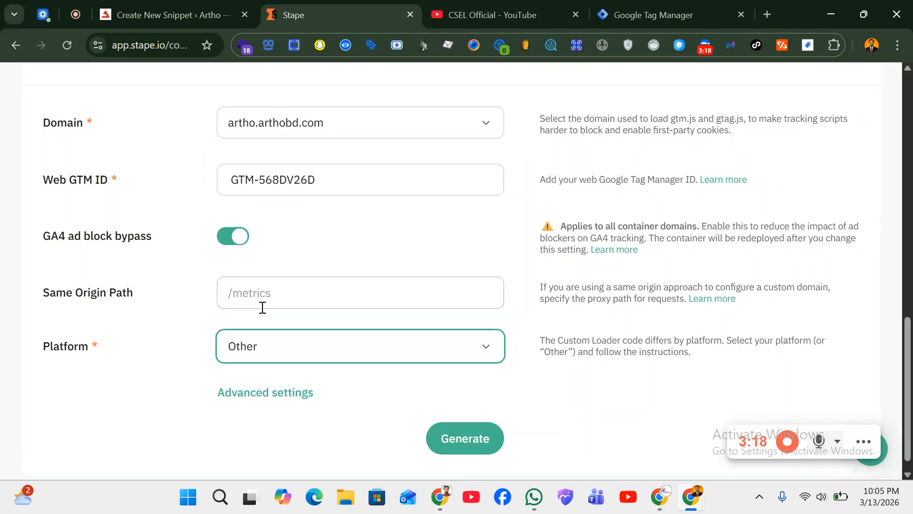
scroll(445, 363, "up", 4)
scroll(444, 363, "up", 3)
scroll(444, 364, "down", 7)
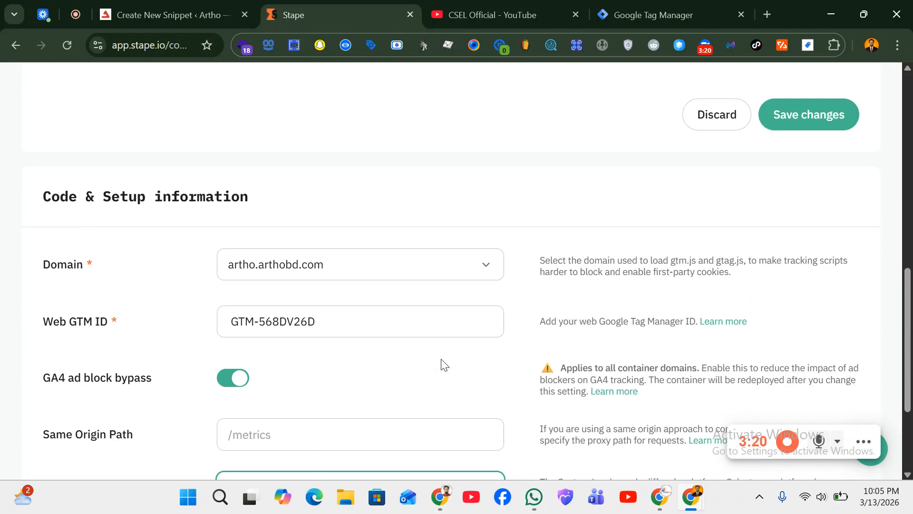
left_click(457, 420)
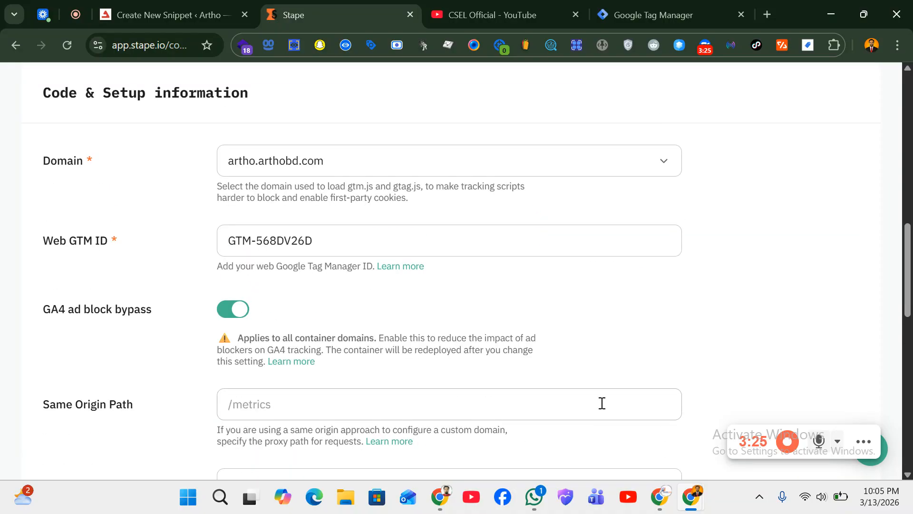
- Copy the generated Google Tag Manager code for the head section and switch to the new snippet page in WordPress
scroll(602, 355, "down", 5)
scroll(603, 355, "down", 5)
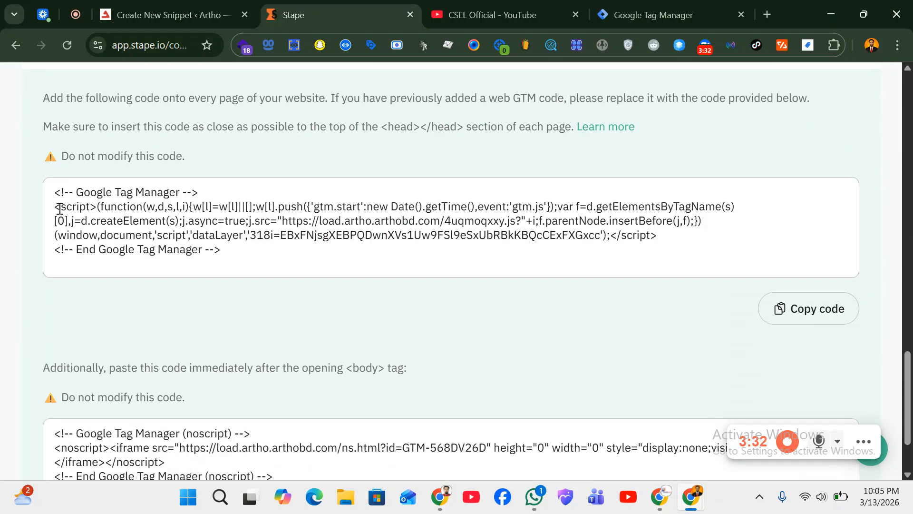
left_click(53, 192)
left_click_drag(156, 199, 681, 247)
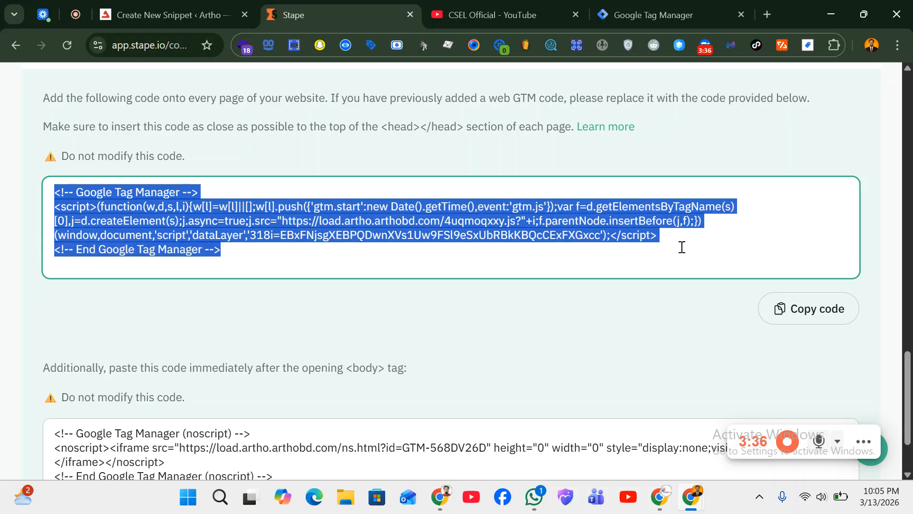
left_click(639, 259)
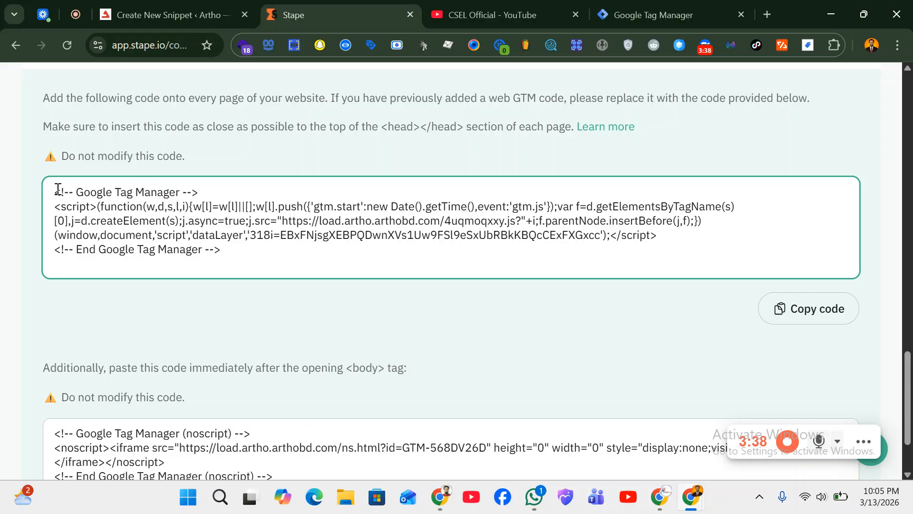
left_click_drag(53, 190, 533, 247)
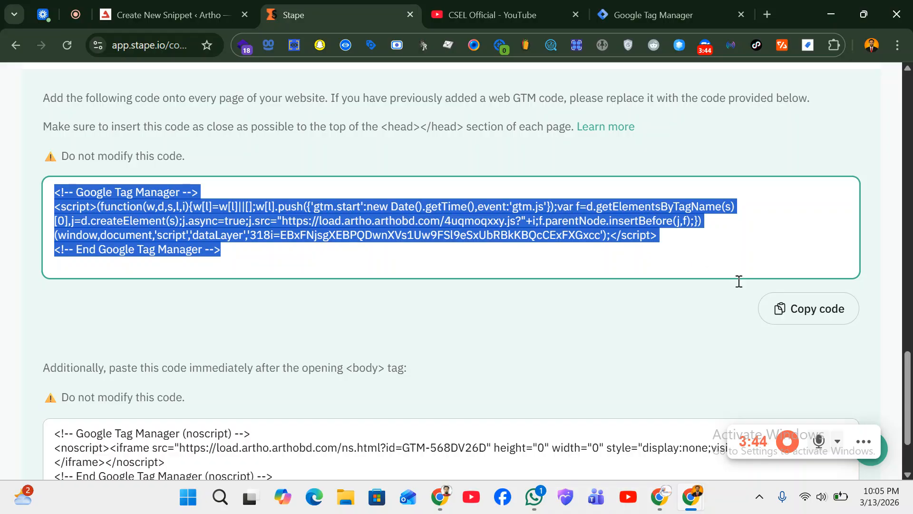
left_click(822, 309)
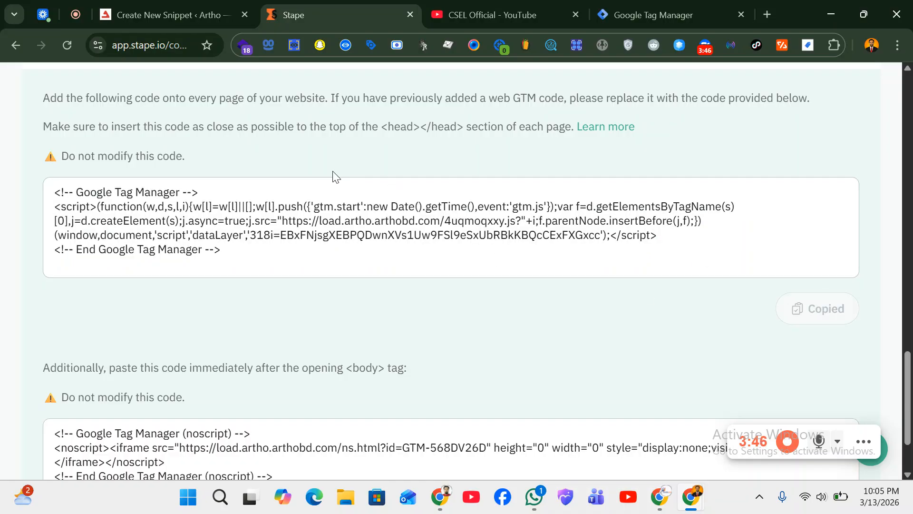
left_click(136, 6)
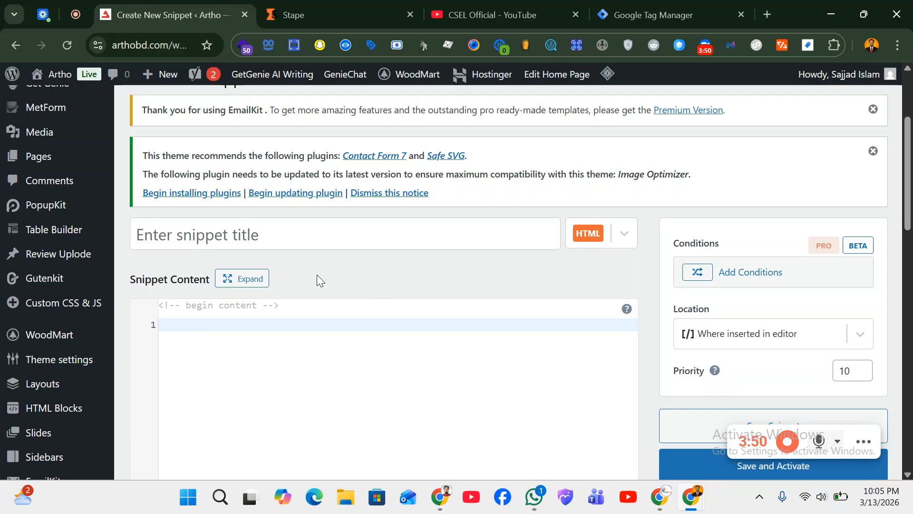
- Paste the copied Google Tag Manager loader code into the new HTML snippet's content
scroll(318, 262, "down", 2)
scroll(333, 262, "up", 1)
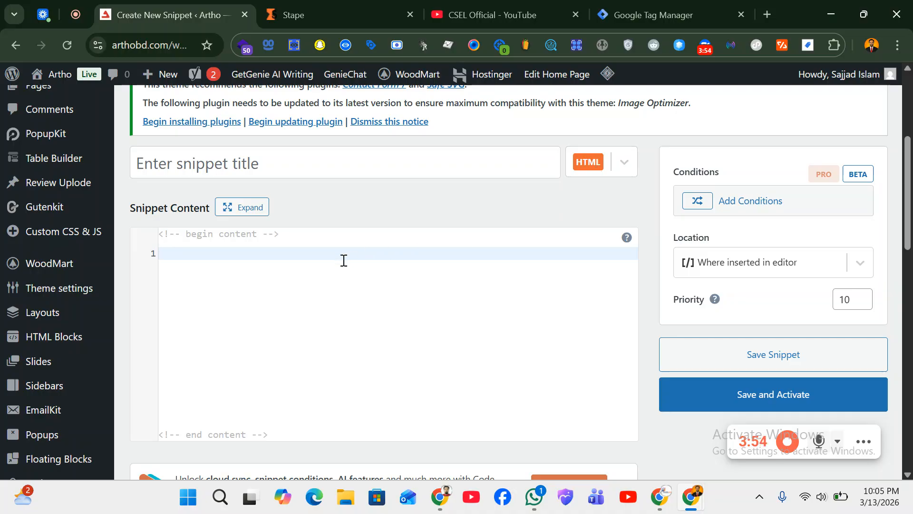
right_click(192, 258)
left_click(239, 247)
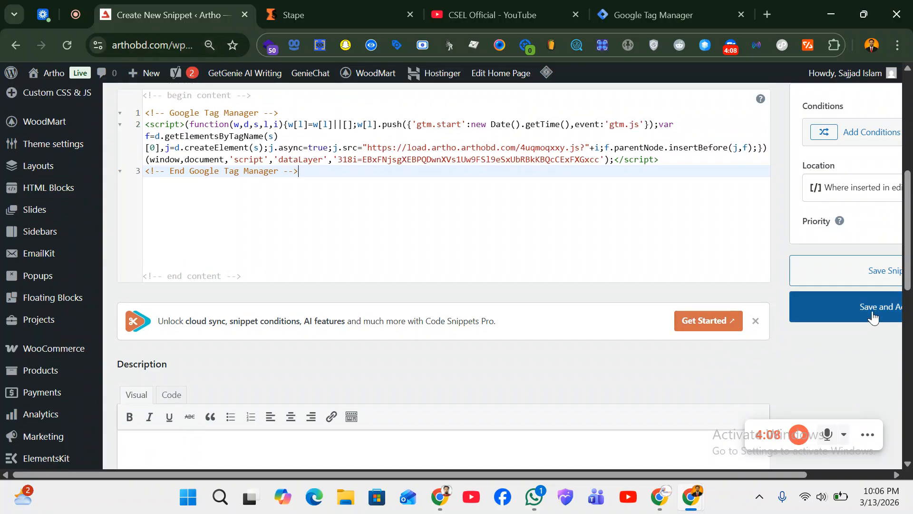
- Title the snippet GTM Custom Loader, then save and activate it
left_click(873, 308)
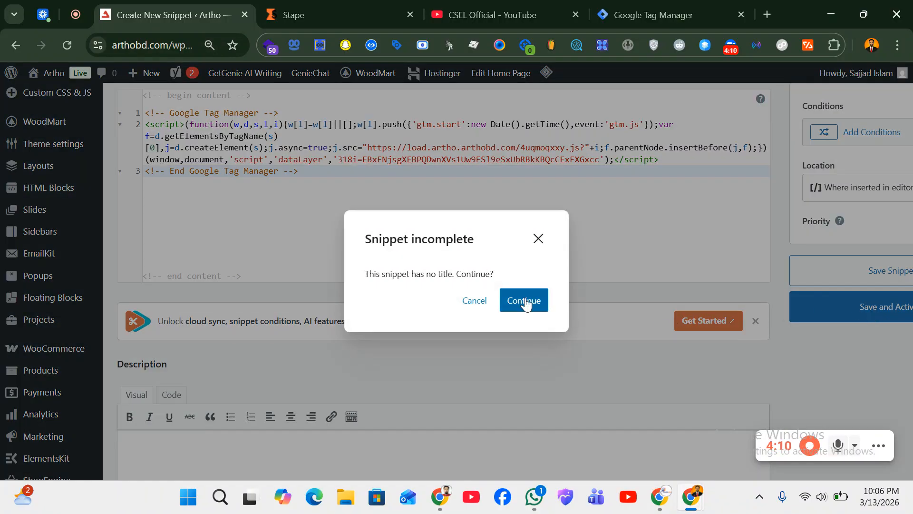
left_click(539, 239)
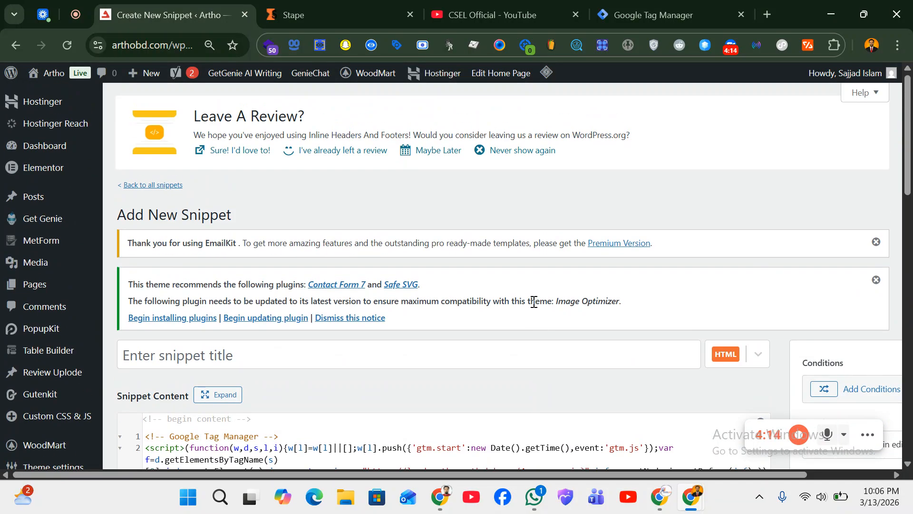
scroll(442, 322, "down", 2)
left_click(394, 288)
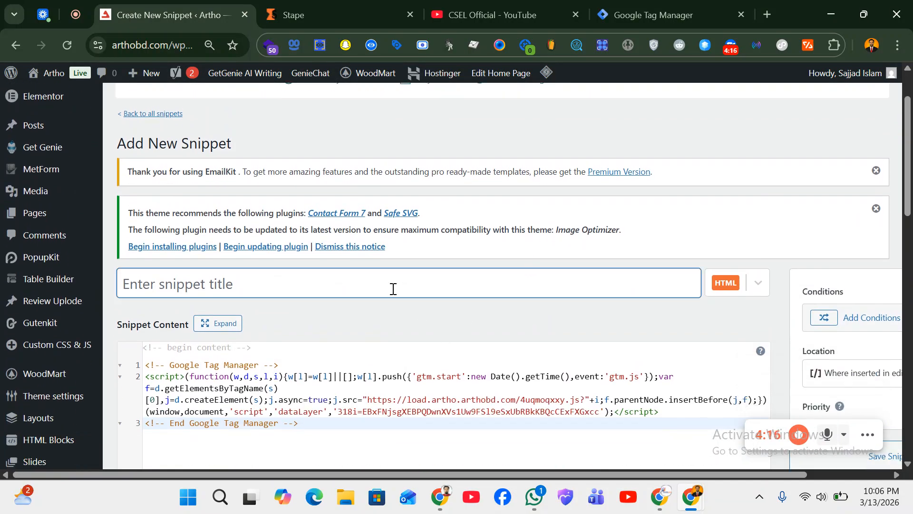
type("G")
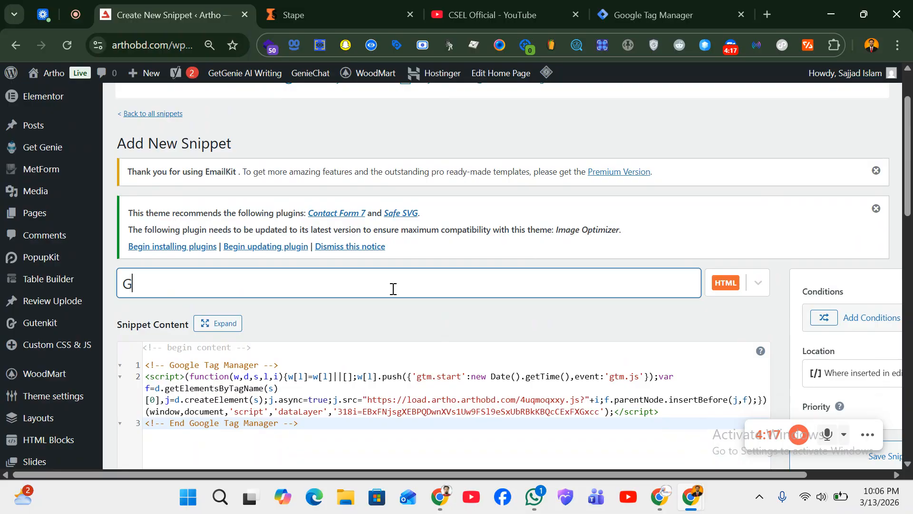
type("TM C")
type("ustom Loader")
scroll(393, 289, "down", 3)
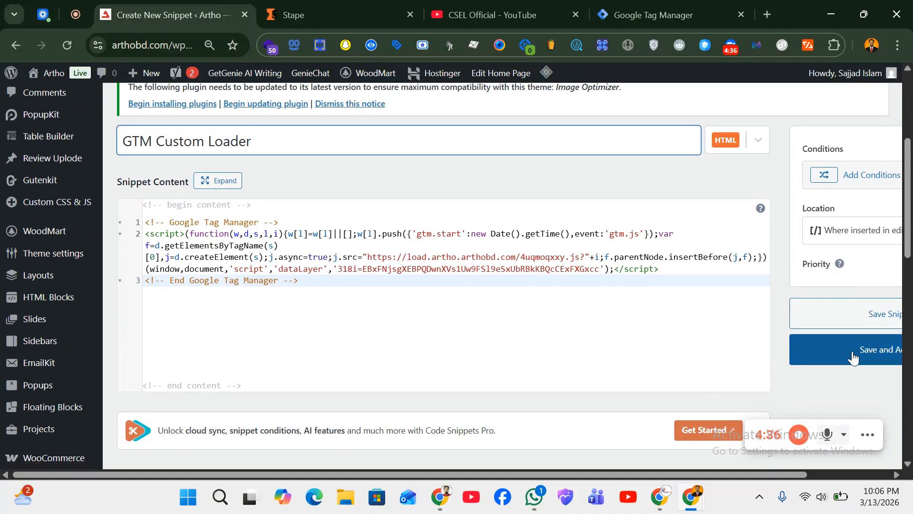
left_click(854, 356)
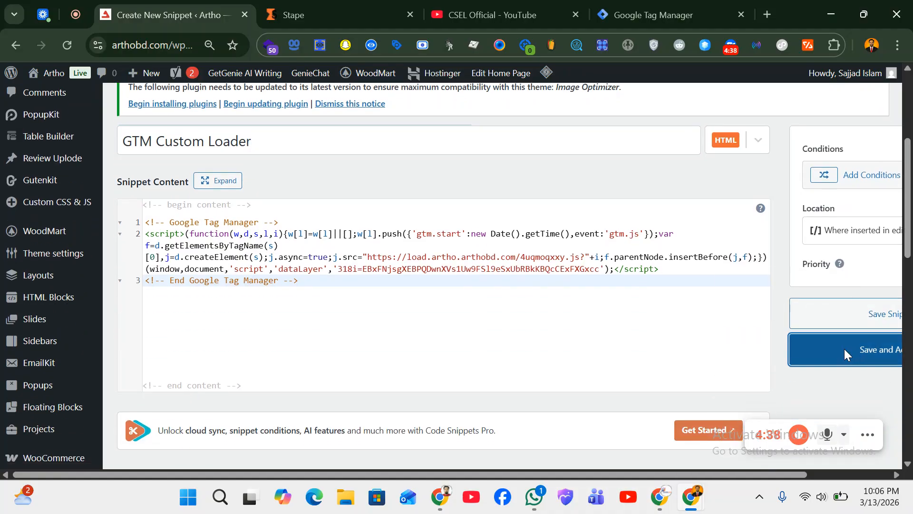
- Open the list of installed plugins in the WordPress admin
scroll(794, 350, "down", 3)
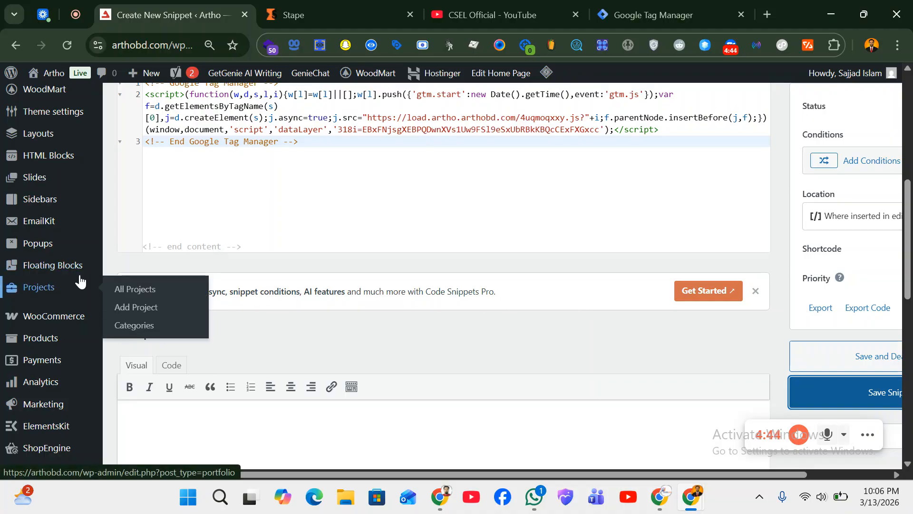
scroll(80, 281, "up", 3)
scroll(79, 283, "up", 5)
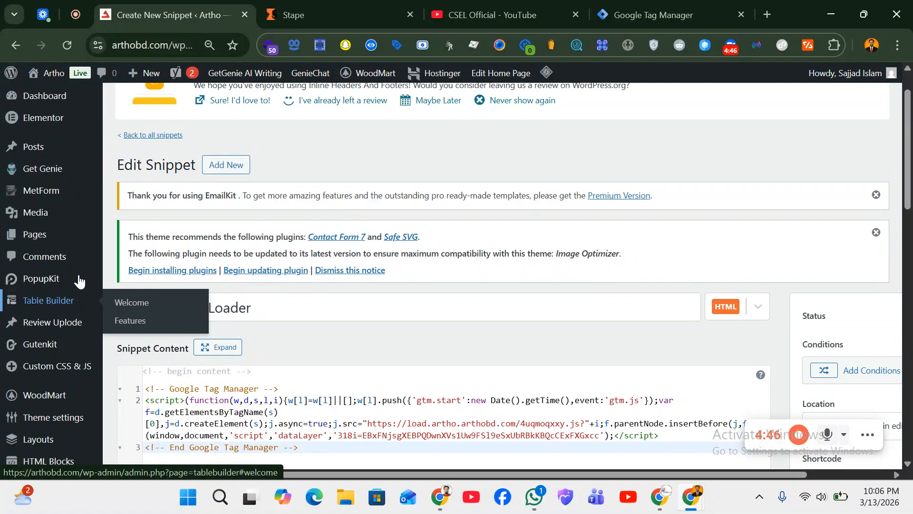
scroll(80, 282, "down", 5)
scroll(79, 282, "down", 6)
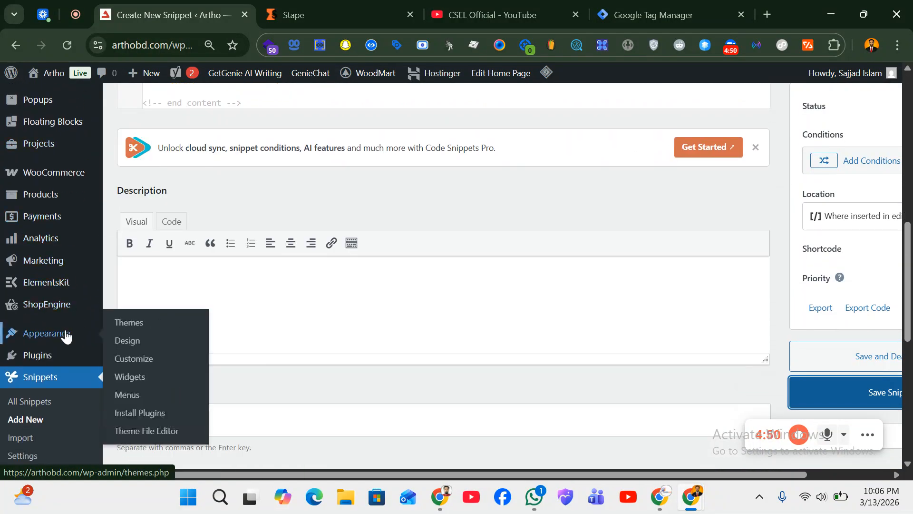
mouse_move(49, 355)
left_click(125, 367)
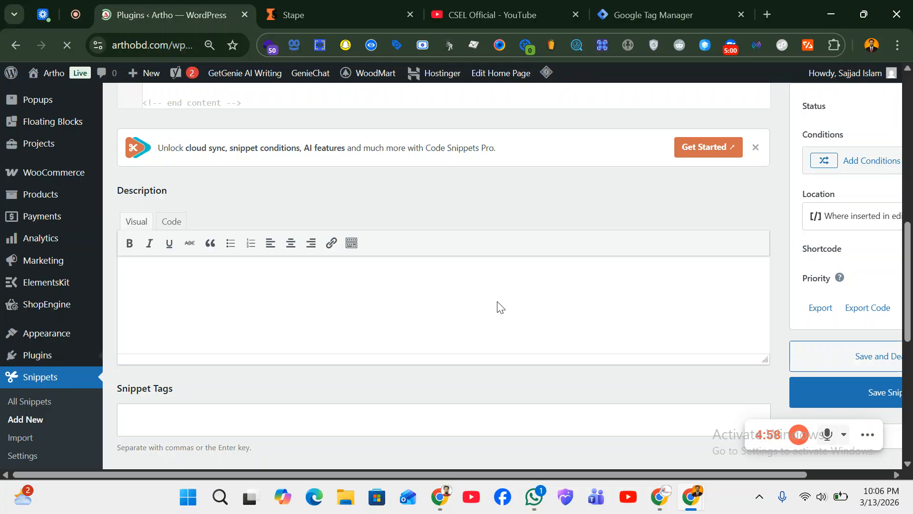
- Find the Stape Conversion Tracking plugin in the list and open its settings
scroll(498, 301, "down", 6)
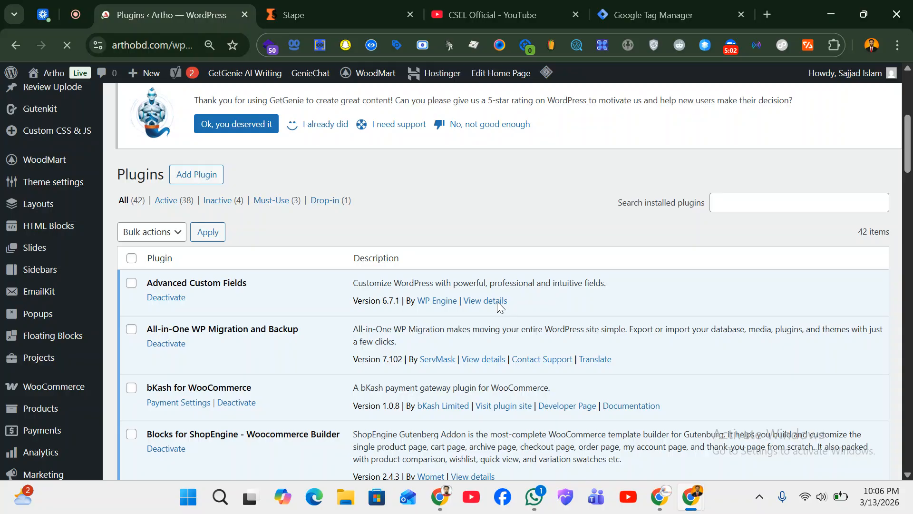
scroll(498, 301, "down", 14)
scroll(498, 301, "down", 9)
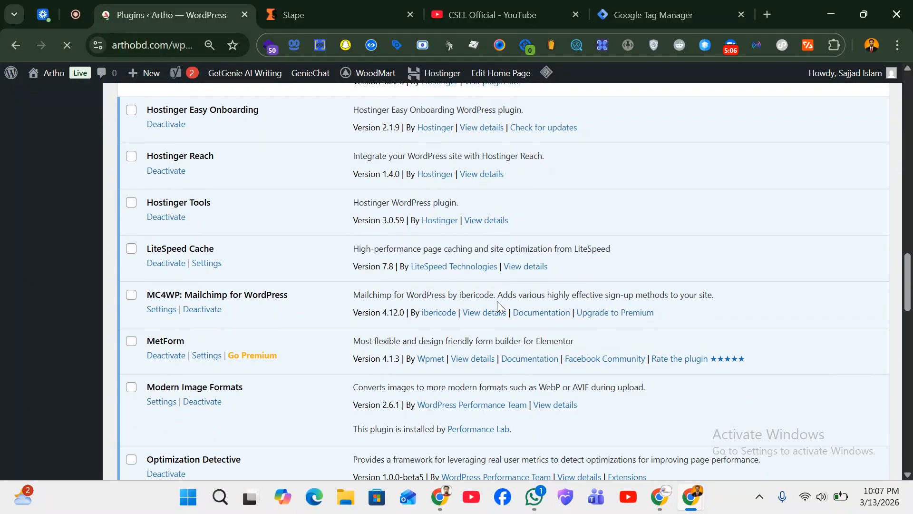
scroll(498, 301, "down", 8)
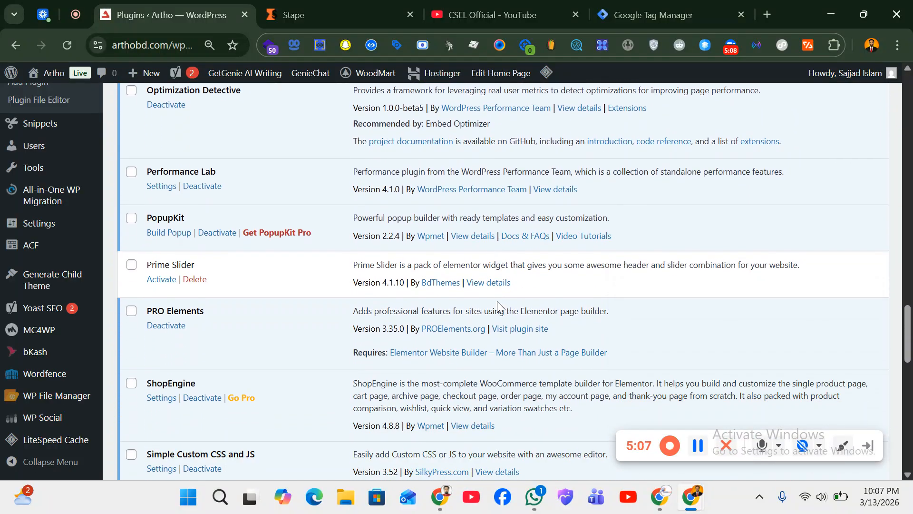
scroll(497, 301, "down", 5)
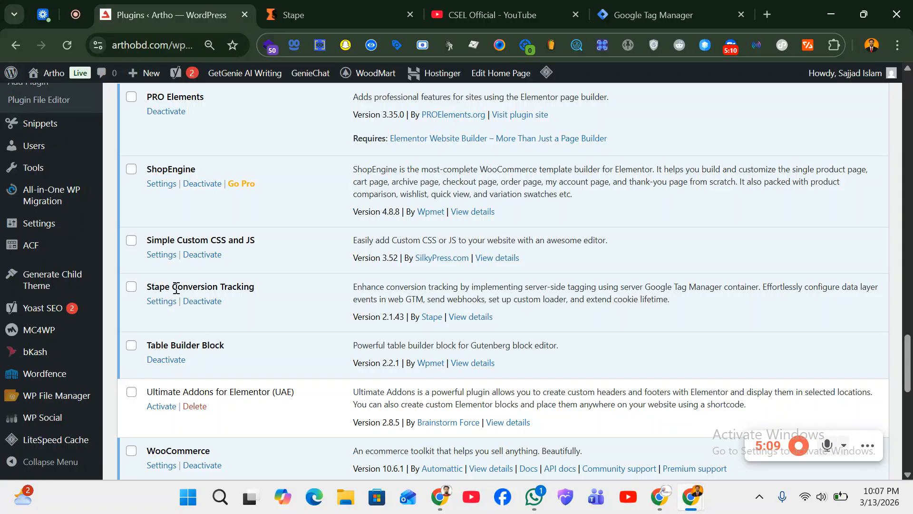
left_click(162, 302)
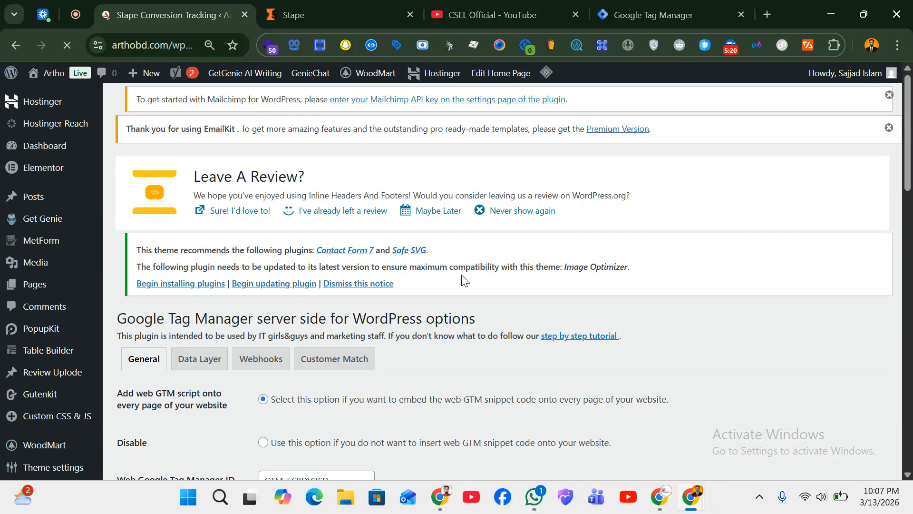
- Clear the Web Google Tag Manager ID, choose Disable so no web GTM snippet is inserted, and save the plugin settings
scroll(459, 280, "down", 4)
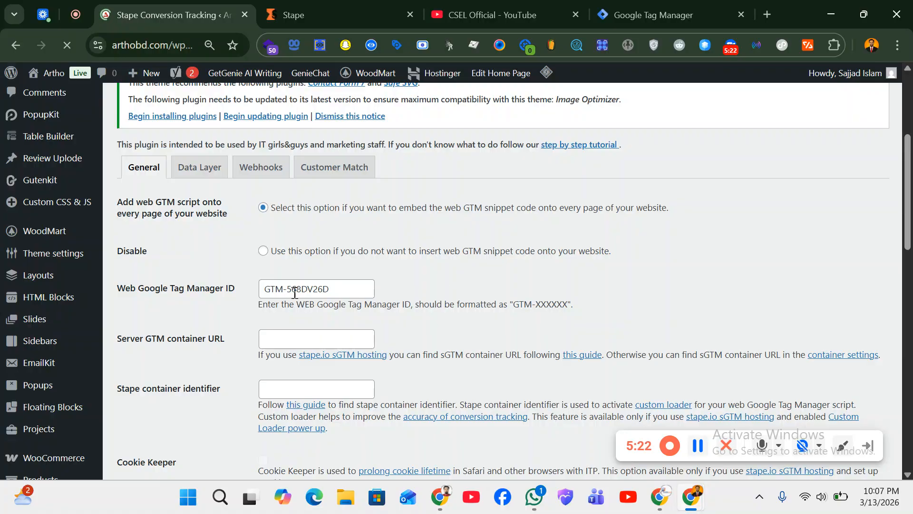
left_click_drag(338, 292, 263, 291)
key("BackSpace")
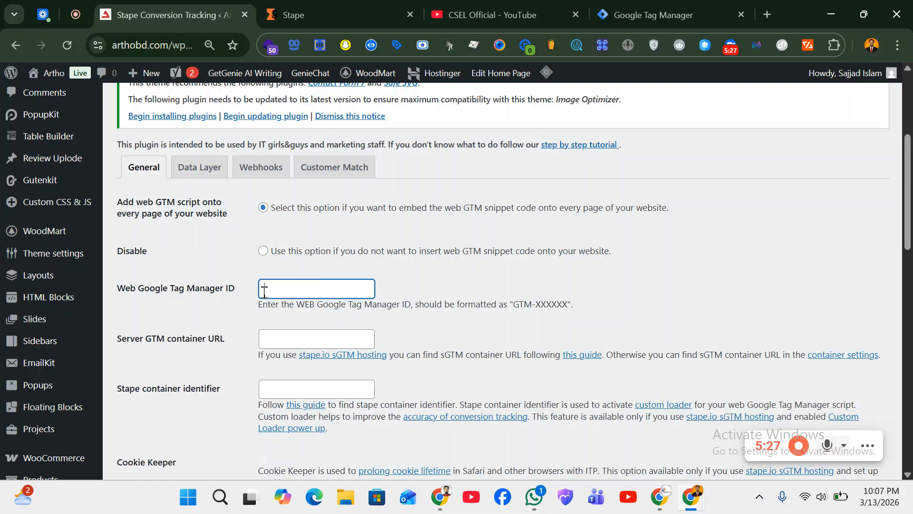
left_click(263, 252)
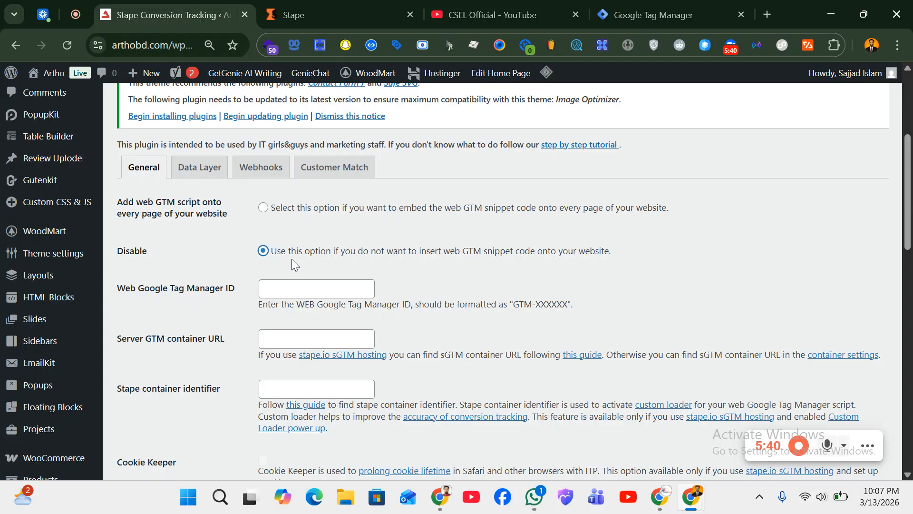
left_click(297, 6)
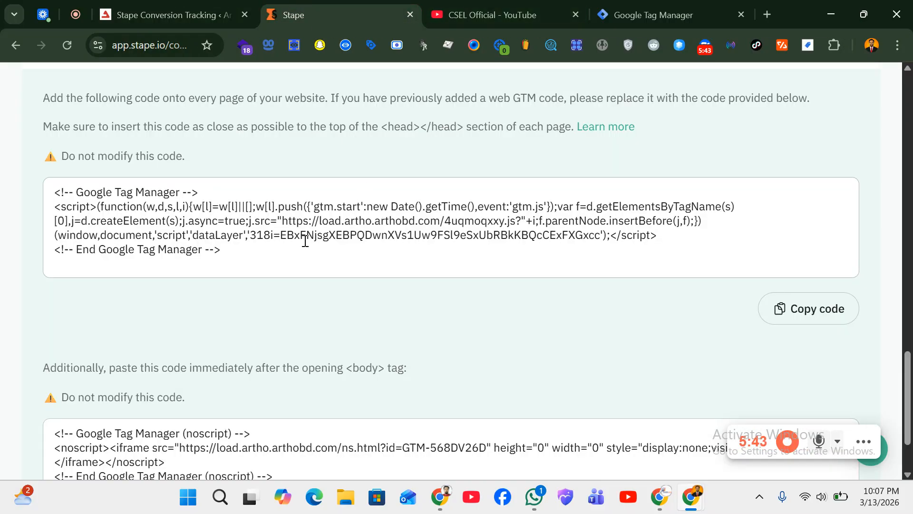
key("ctrl+shift+Tab")
scroll(412, 295, "down", 1)
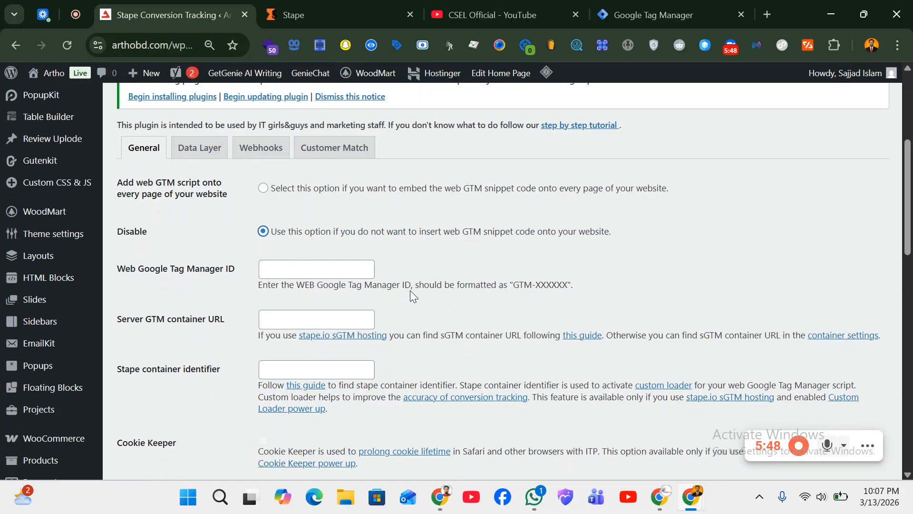
scroll(412, 295, "down", 3)
left_click(149, 378)
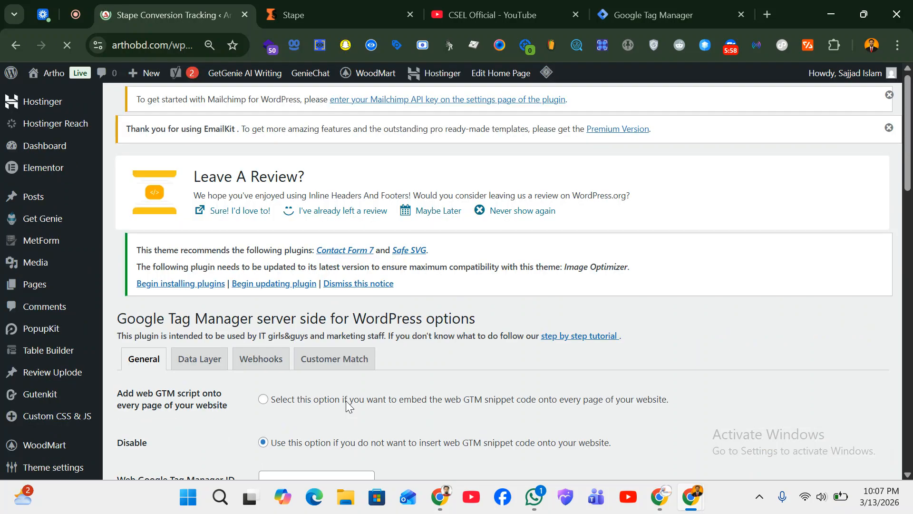
scroll(363, 335, "down", 3)
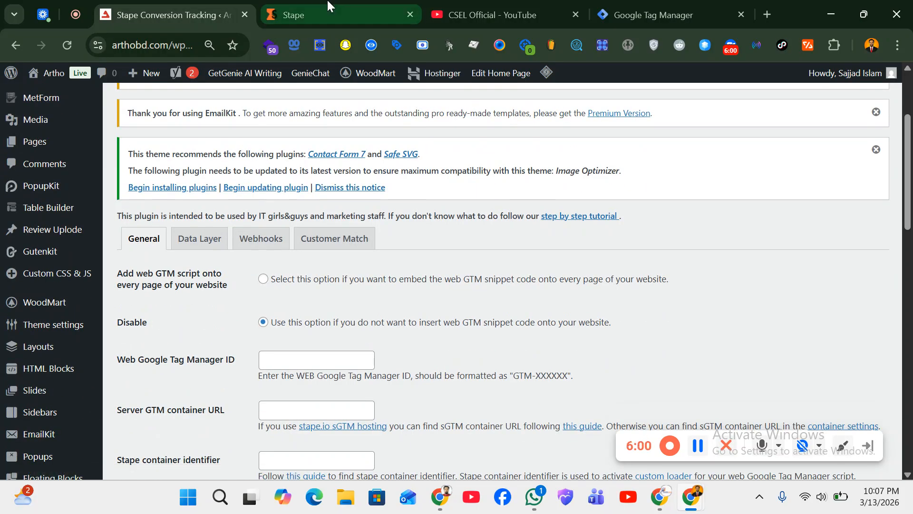
- Switch to Stape and save the Custom Loader settings for the container
left_click(332, 7)
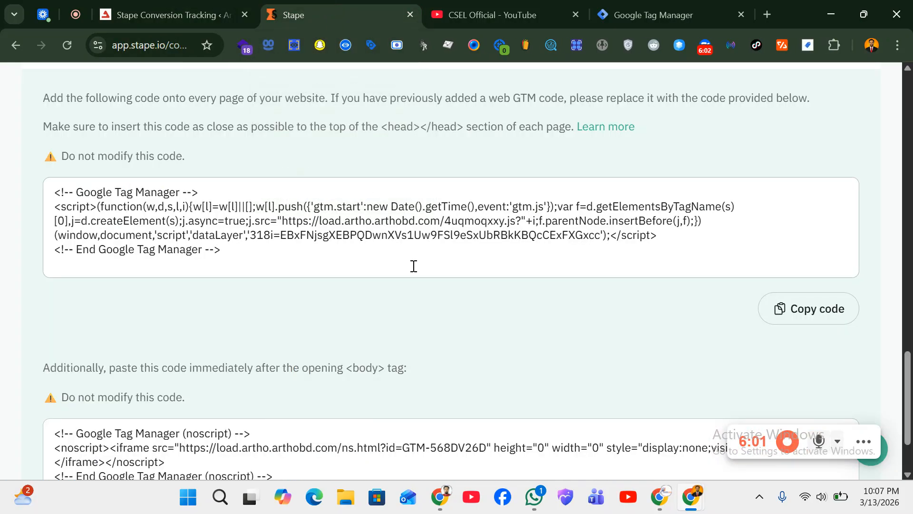
scroll(414, 265, "down", 2)
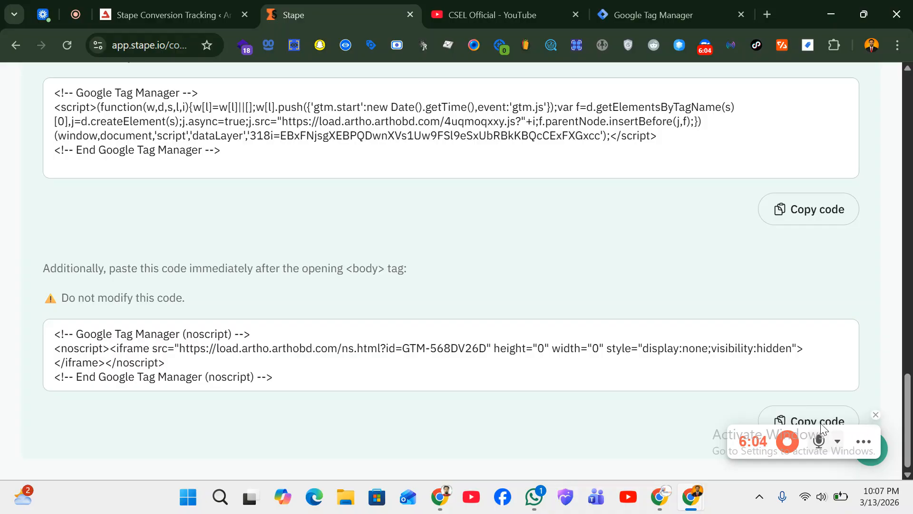
scroll(787, 347, "up", 8)
scroll(773, 352, "up", 9)
left_click(809, 197)
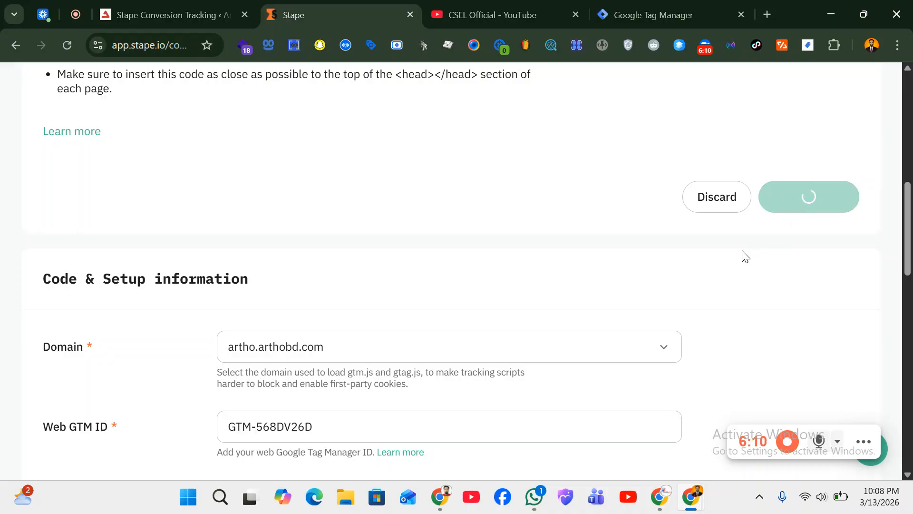
scroll(490, 279, "down", 3)
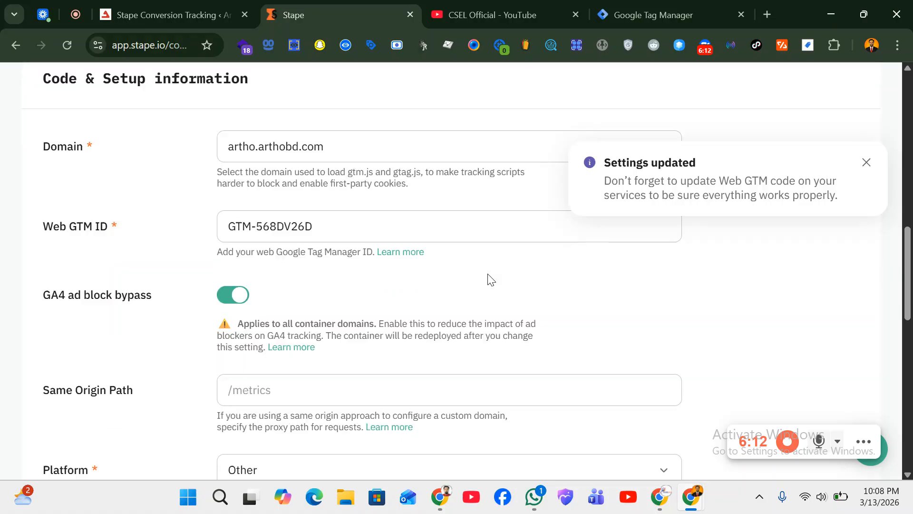
scroll(490, 279, "down", 3)
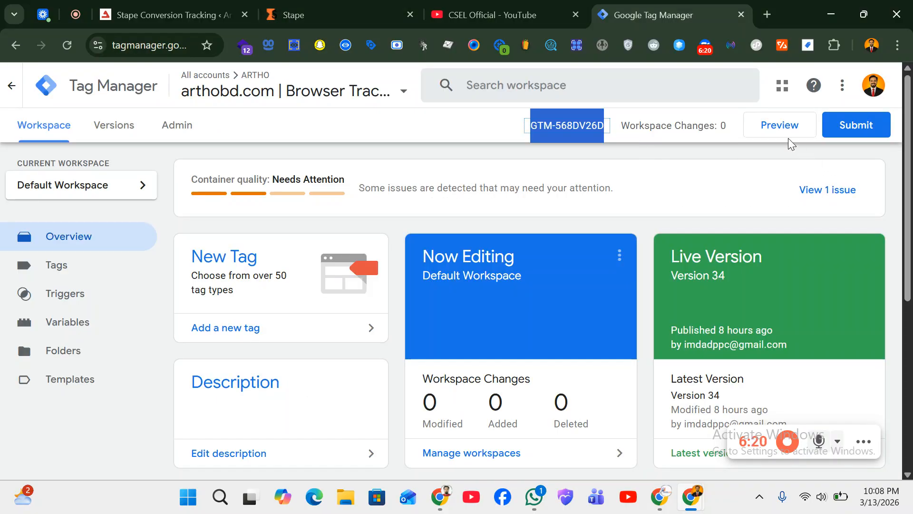
left_click(774, 129)
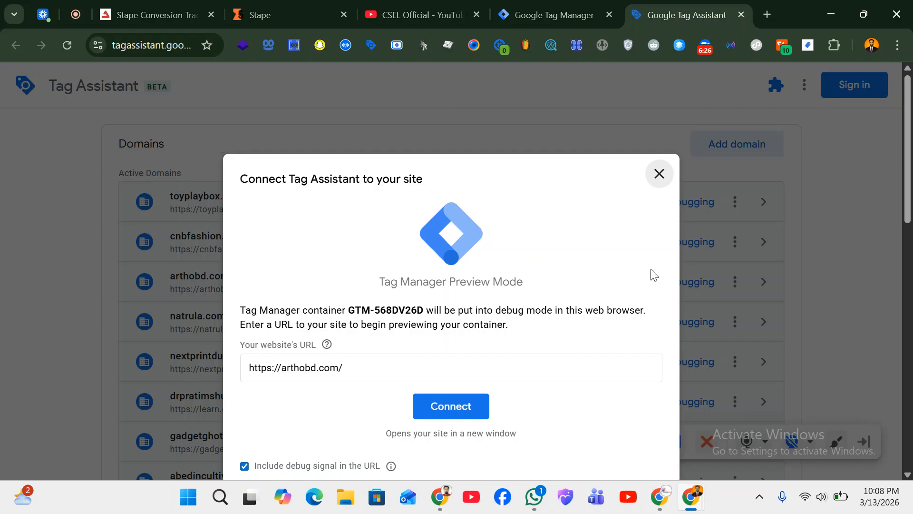
left_click(455, 405)
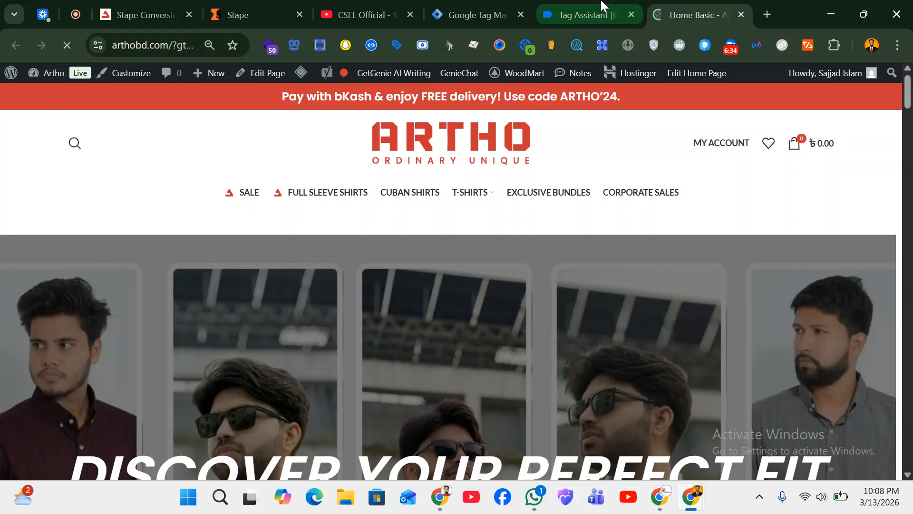
left_click(602, 13)
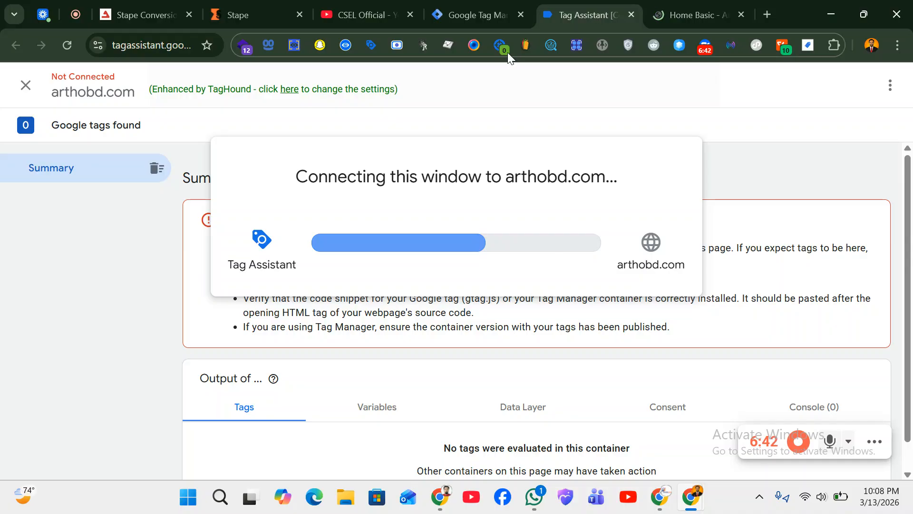
left_click(460, 6)
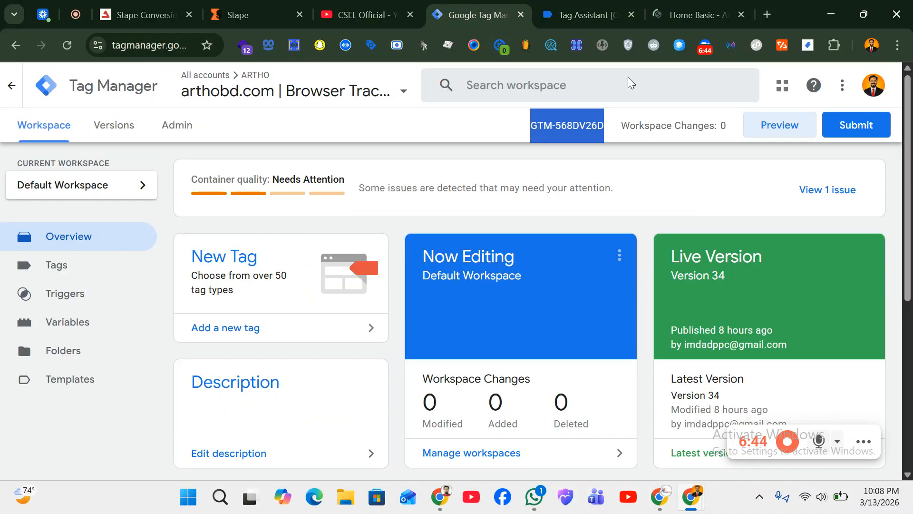